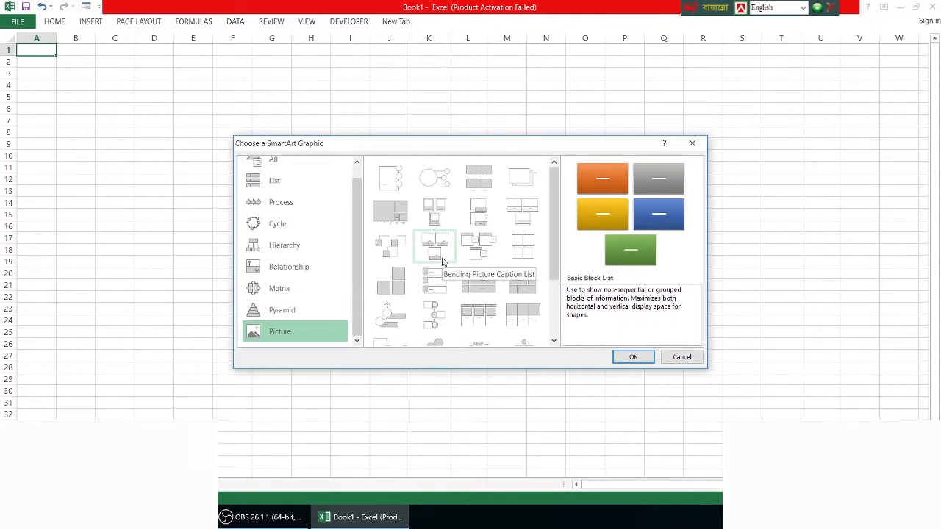
Step: Insert the picture SmartArt with one large circle linked to three small ones, and fill the large circle with the young male photographer photo
double_click(434, 185)
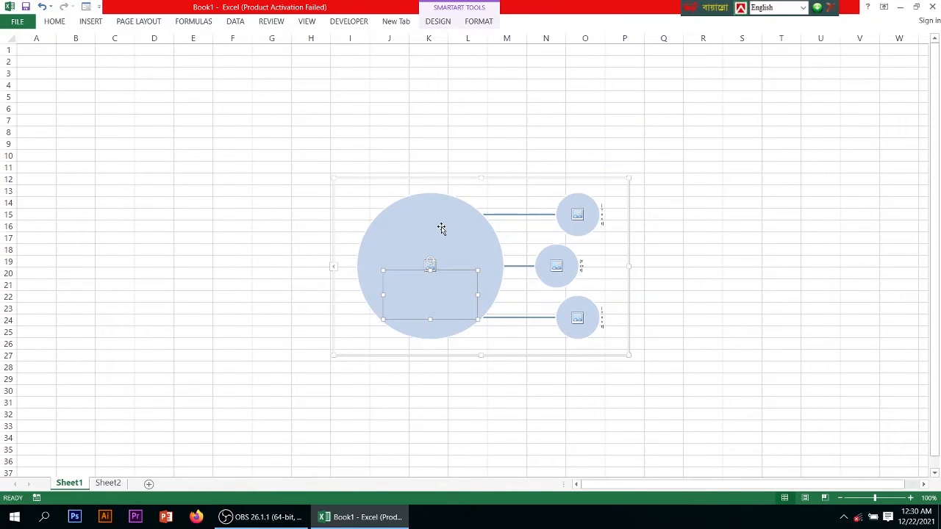
click(438, 256)
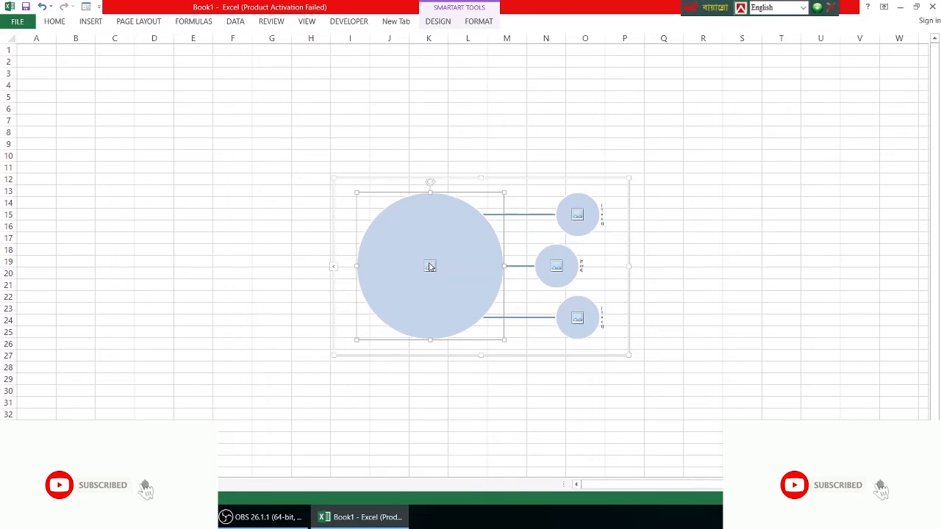
click(430, 266)
click(431, 266)
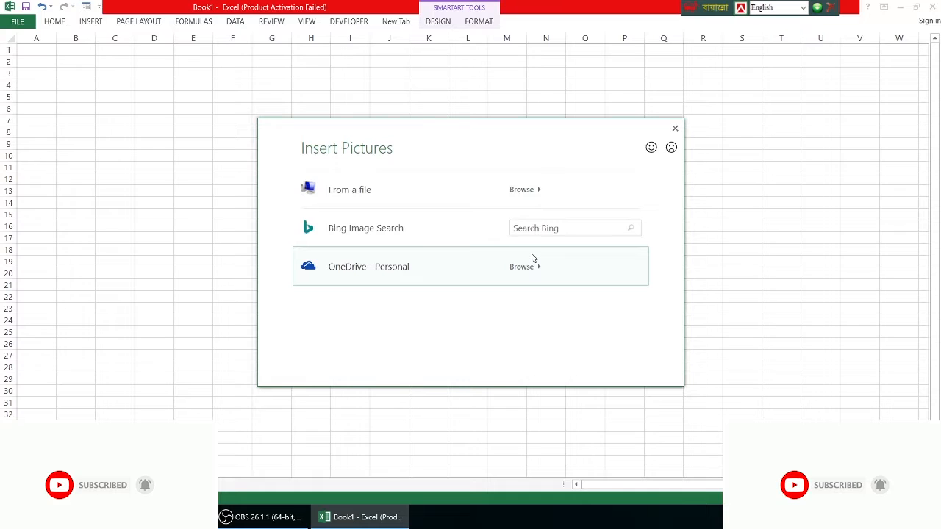
click(521, 192)
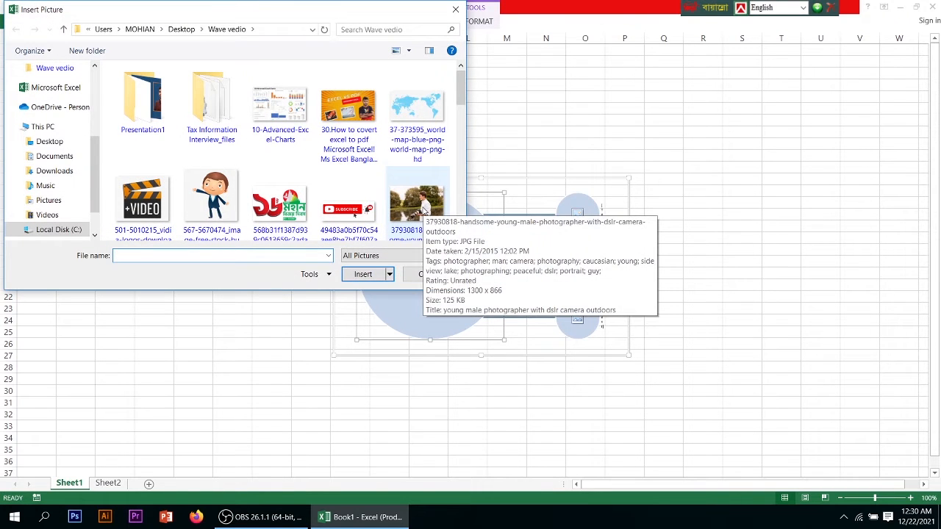
double_click(418, 208)
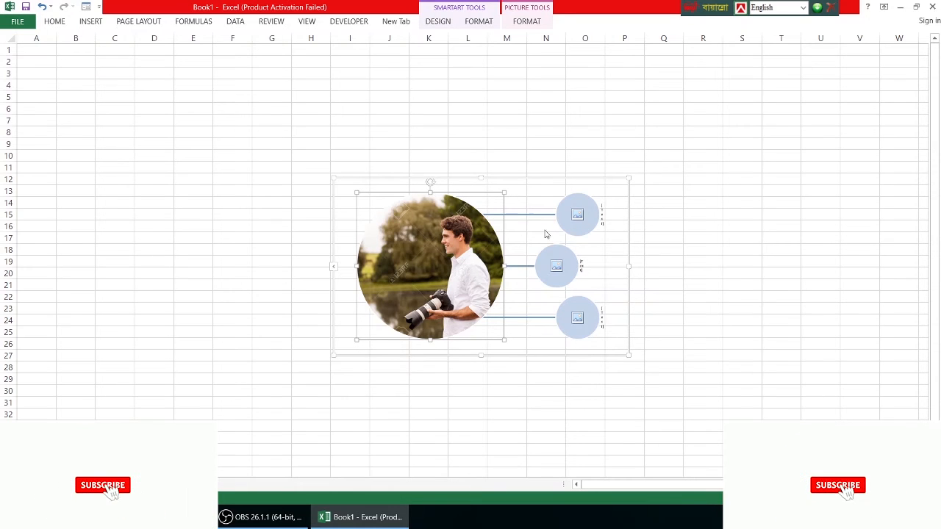
Step: Fill the three small circles, from top to bottom, with the businessman clipart, the +VIDEO clapperboard and the red-and-green Bengali logo picture files
click(577, 215)
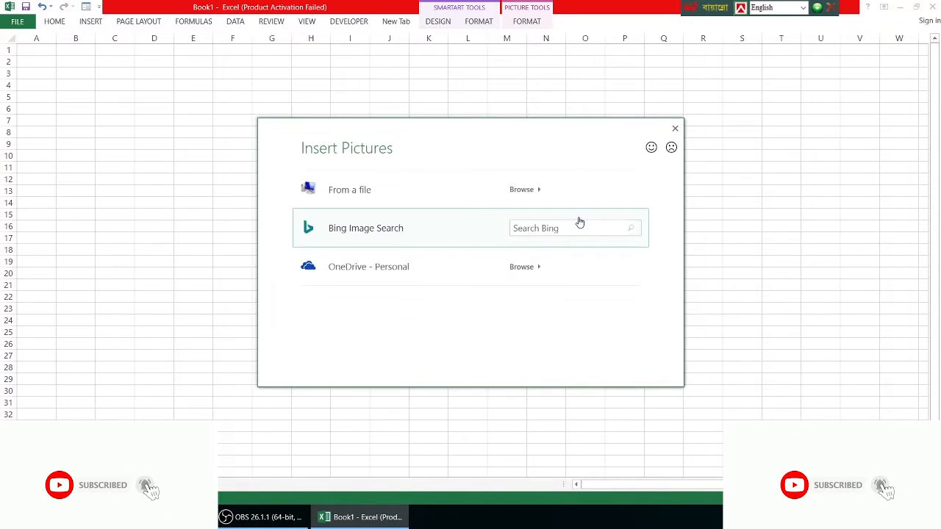
click(523, 190)
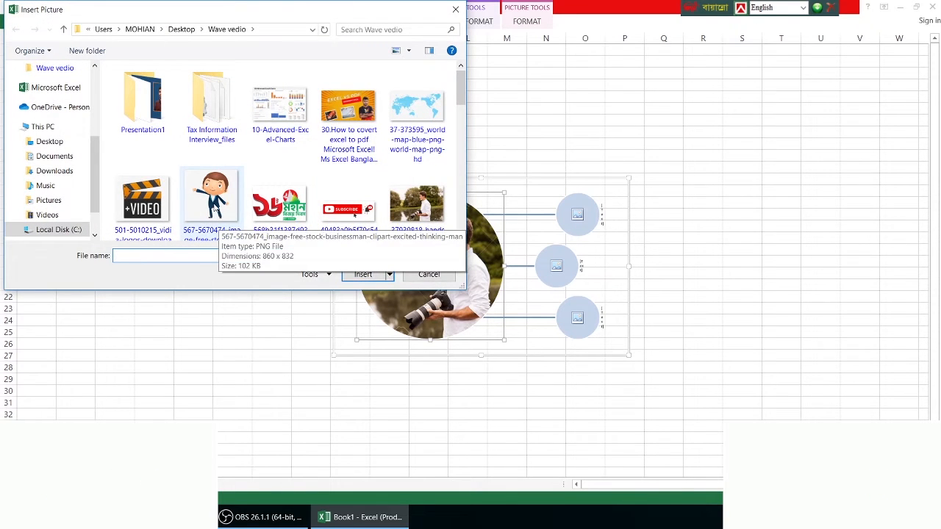
double_click(214, 200)
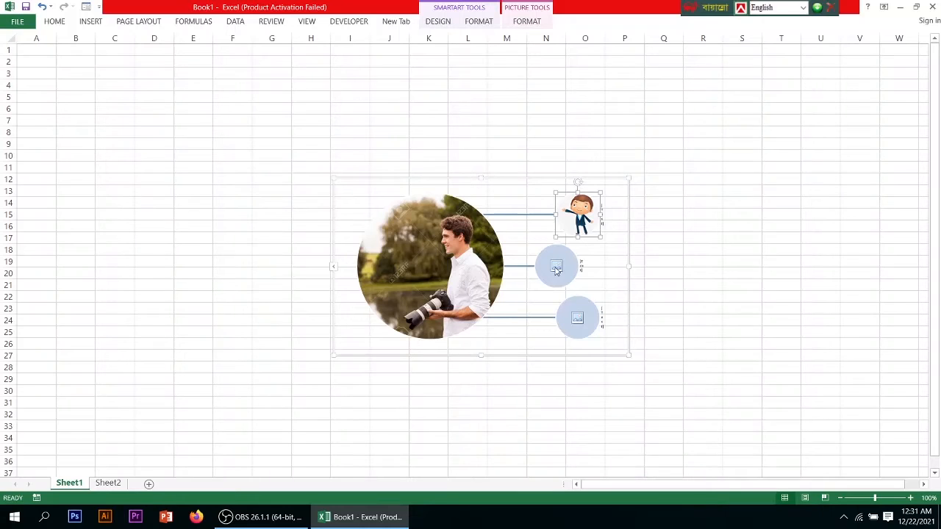
click(556, 269)
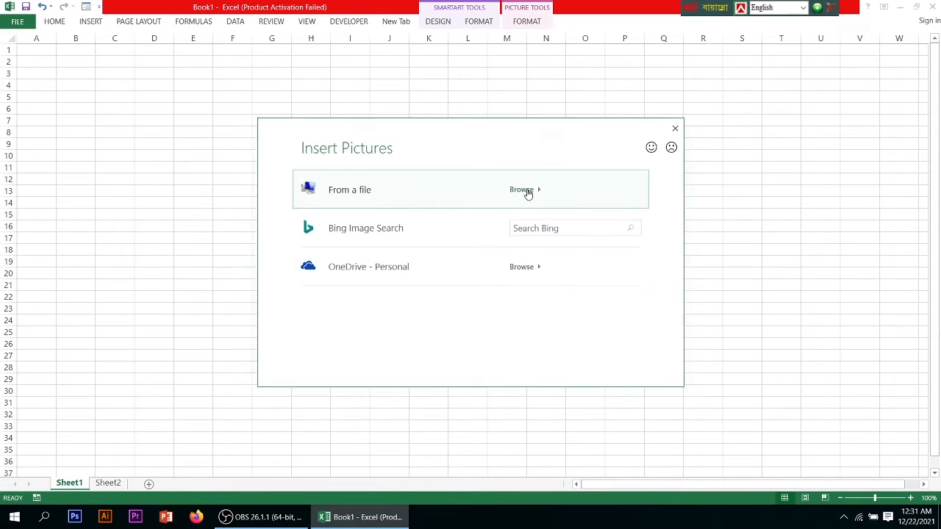
click(528, 193)
double_click(144, 210)
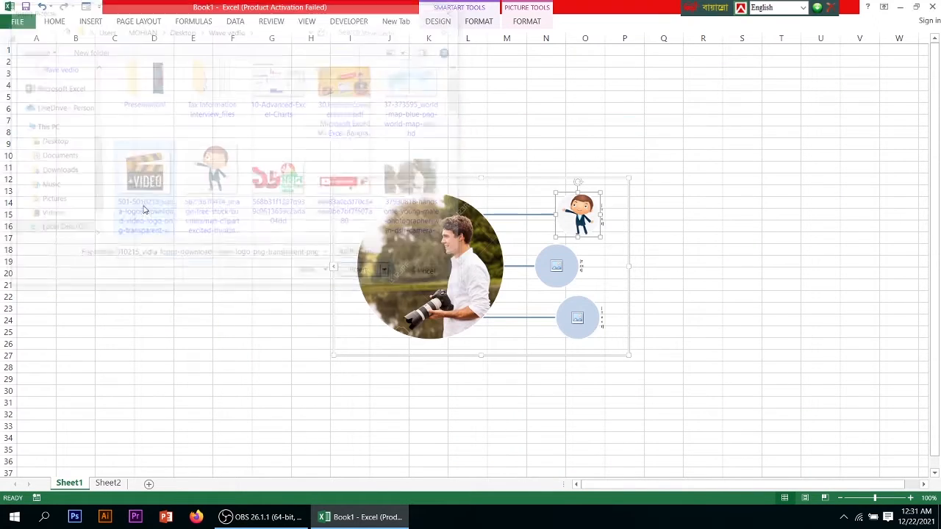
click(580, 319)
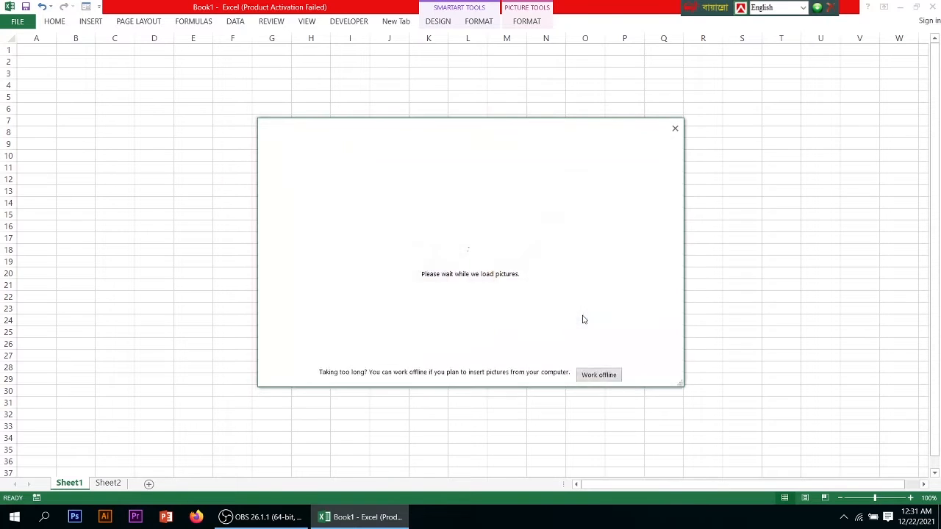
click(528, 192)
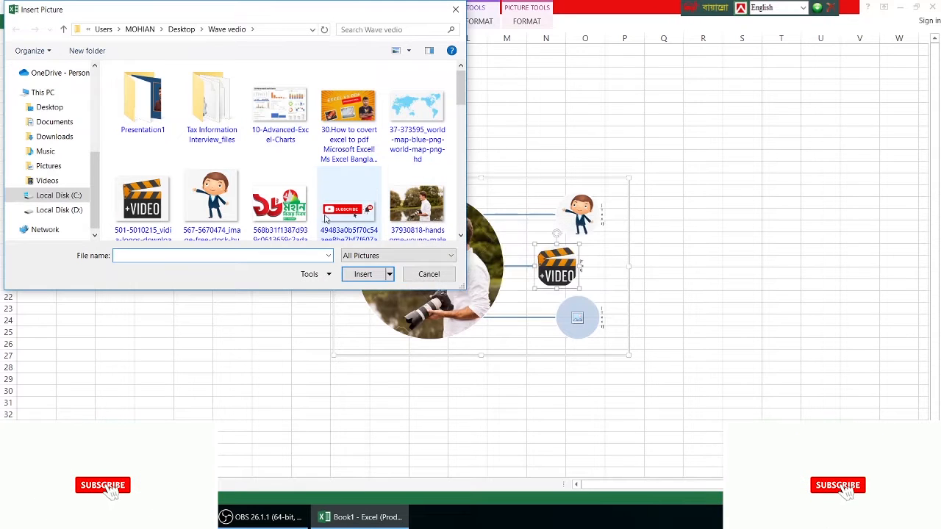
double_click(280, 198)
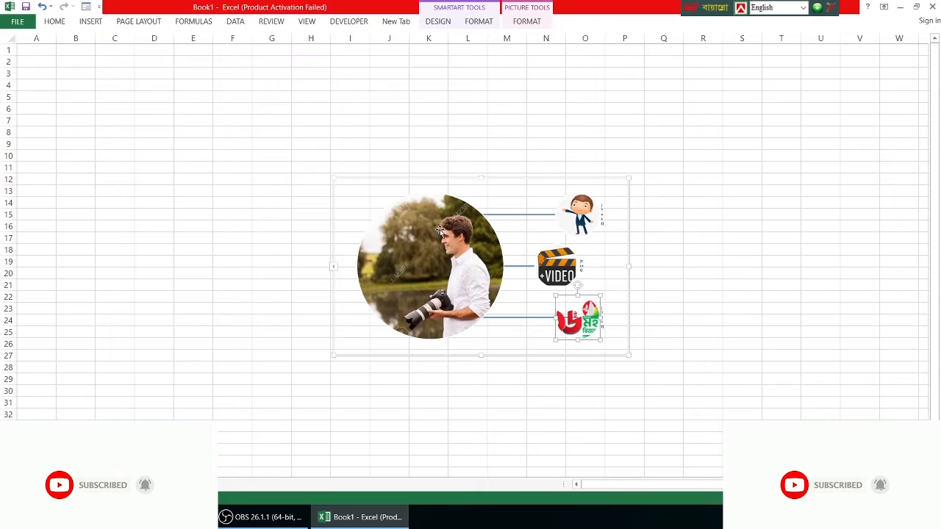
click(558, 262)
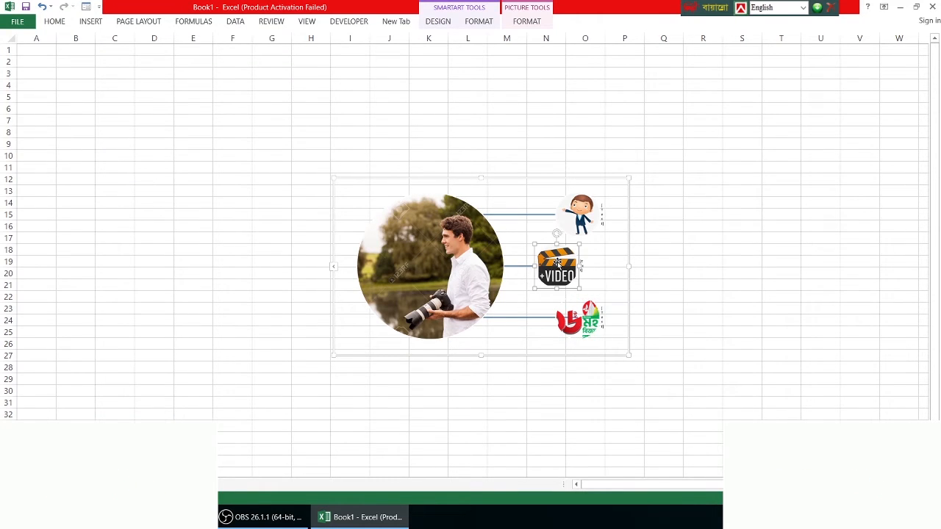
click(462, 235)
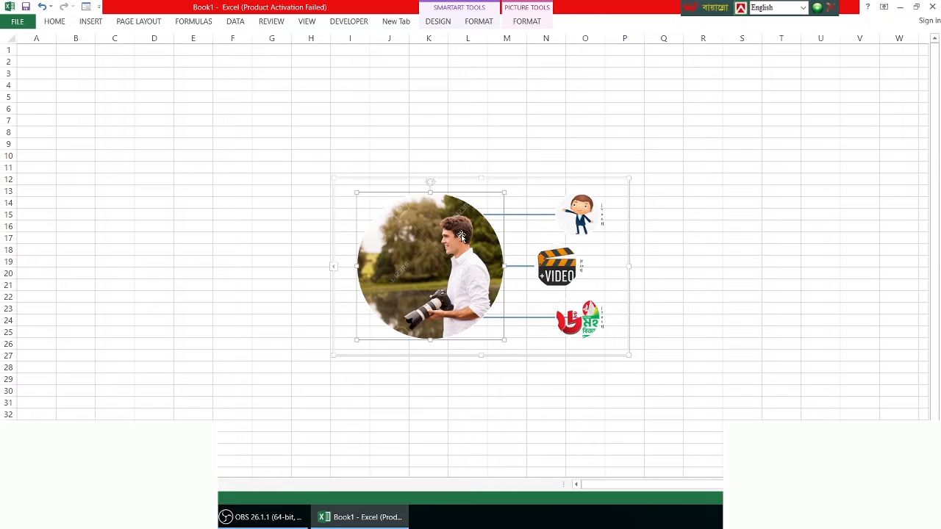
click(438, 21)
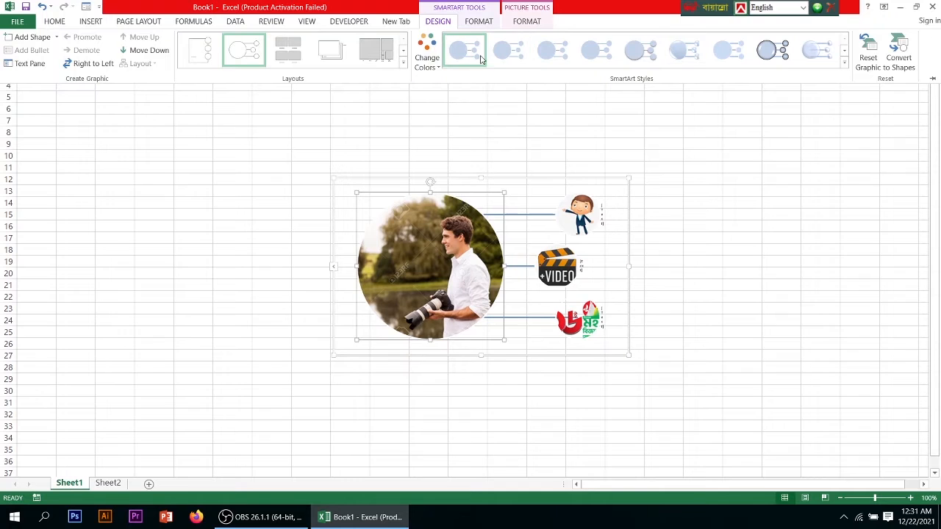
click(424, 58)
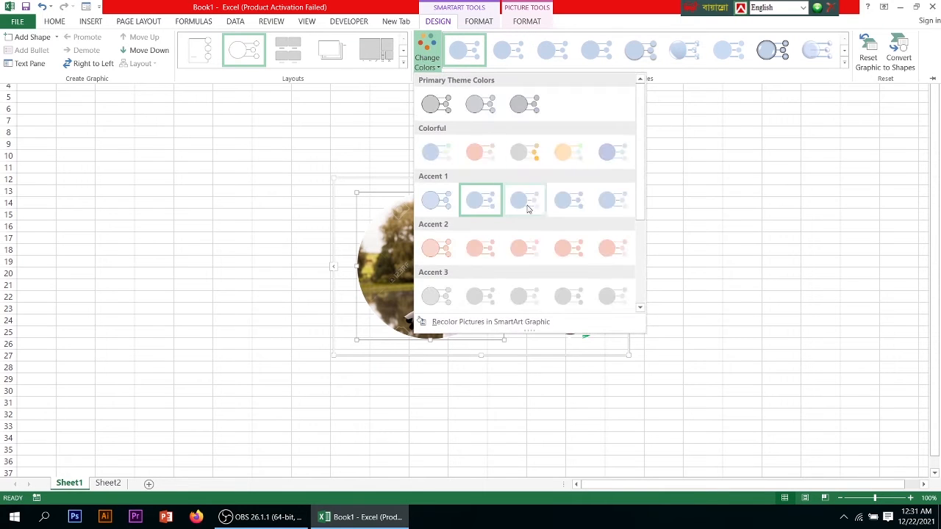
click(550, 209)
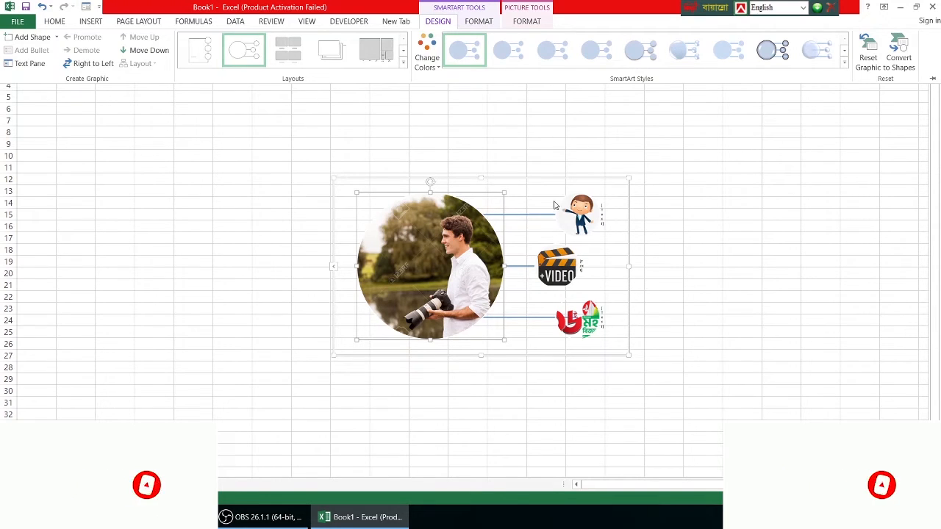
Step: Apply the glossy SmartArt style with black circle outlines to the whole picture graphic
click(531, 195)
click(571, 187)
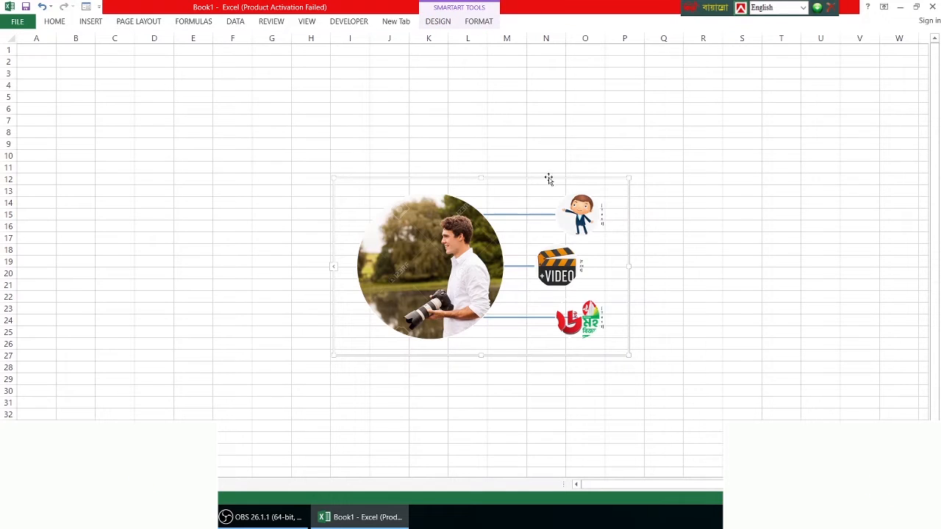
click(438, 21)
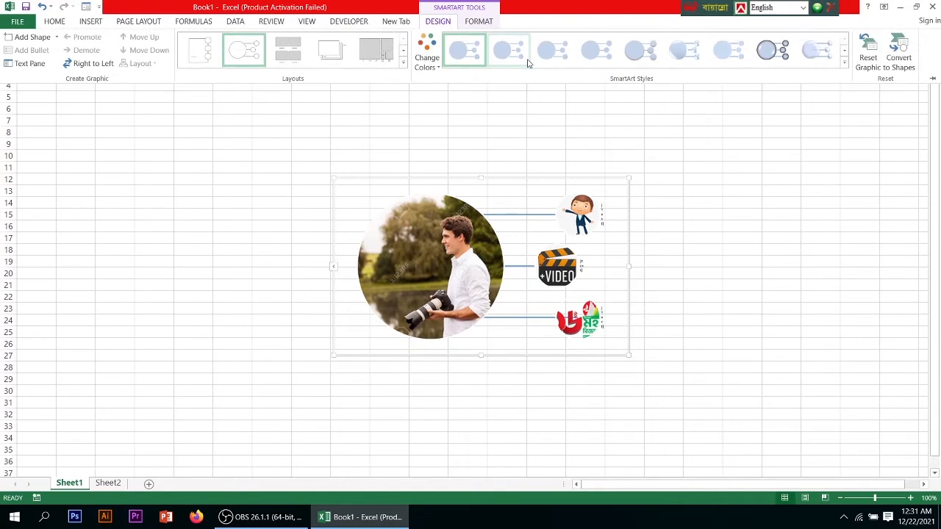
click(637, 52)
click(780, 61)
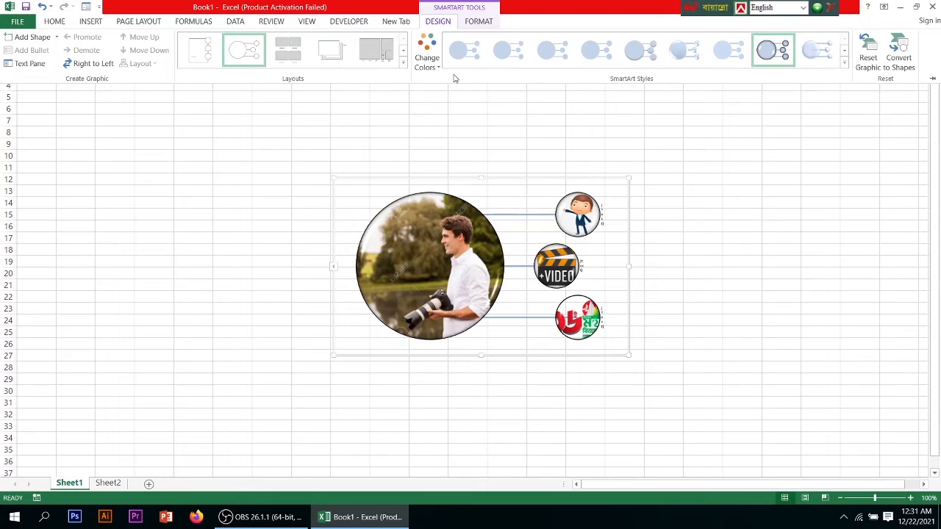
click(479, 22)
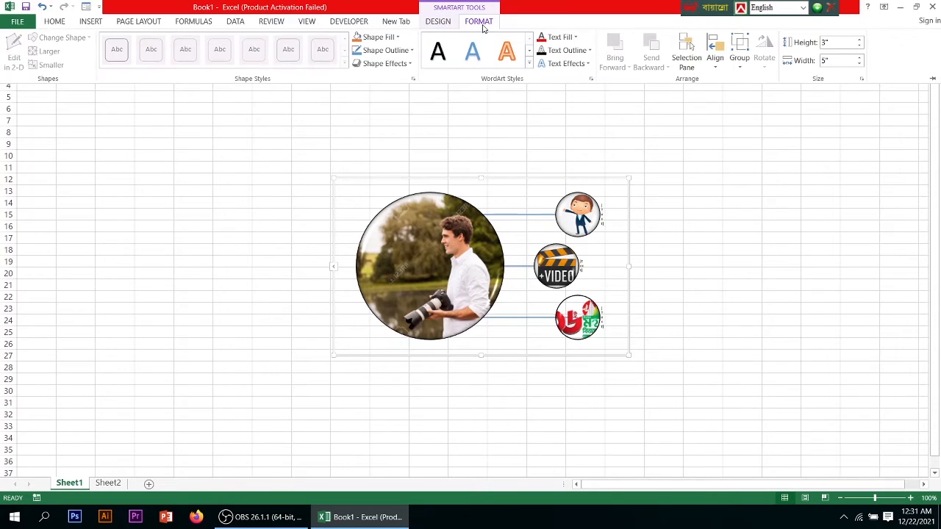
click(398, 38)
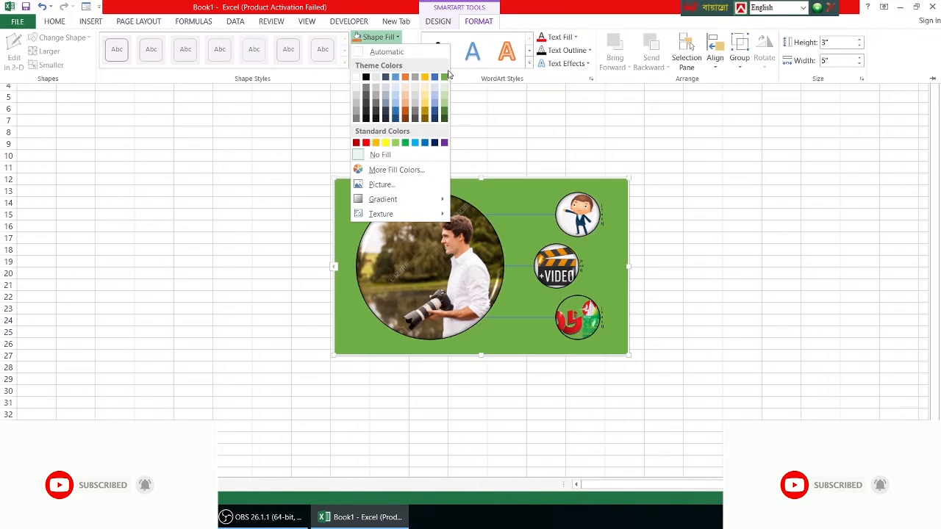
click(395, 170)
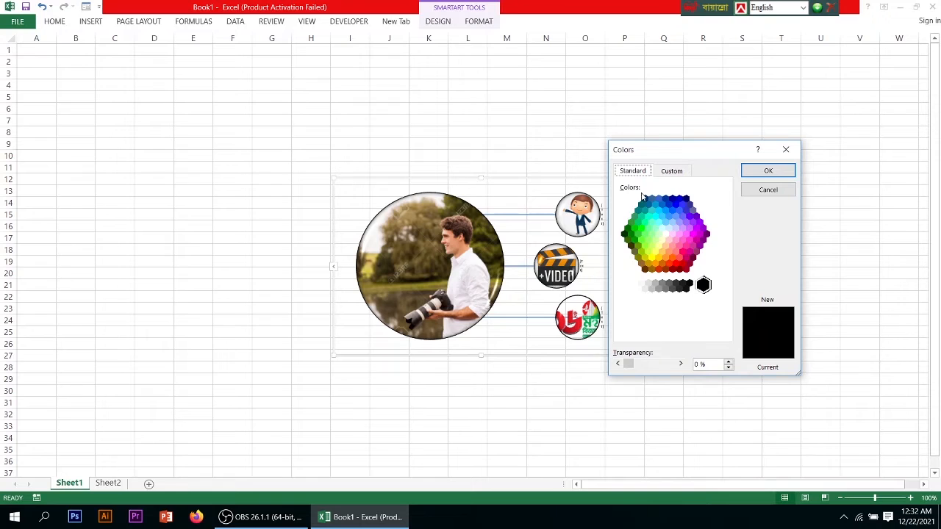
click(672, 171)
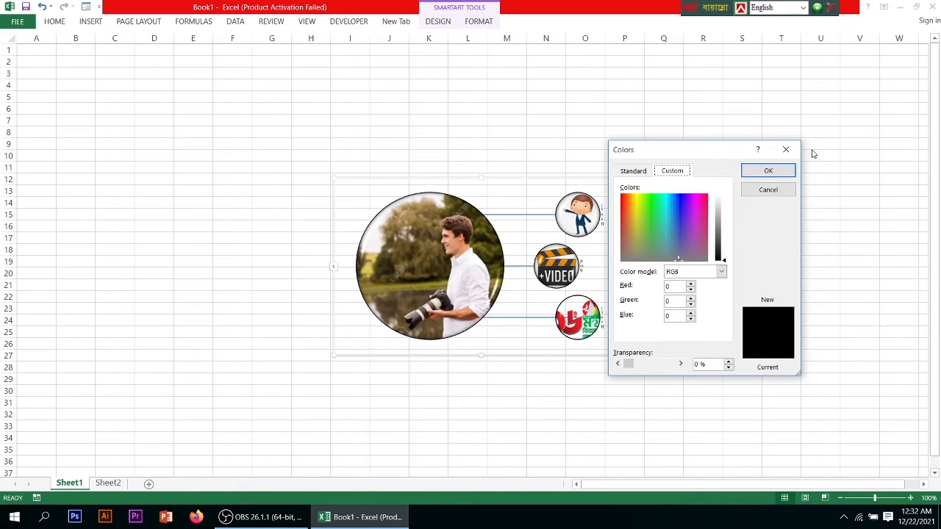
click(786, 149)
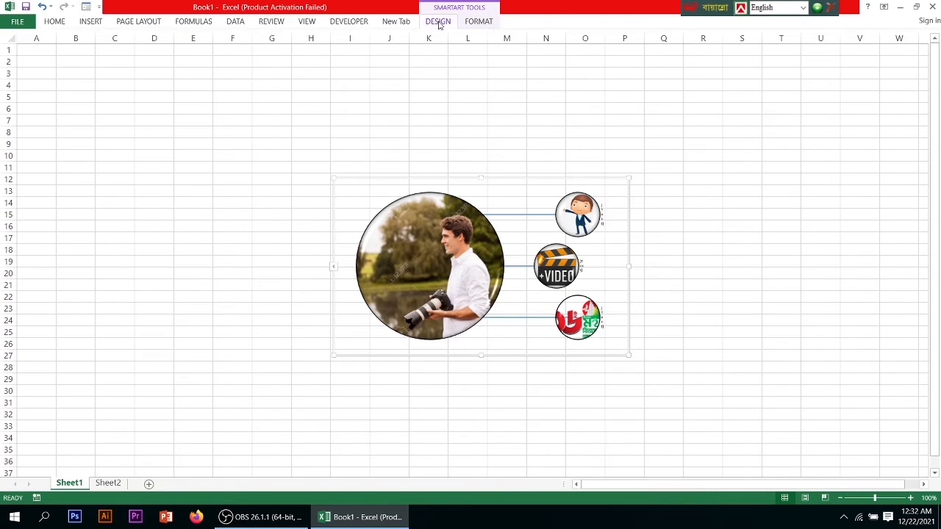
click(437, 24)
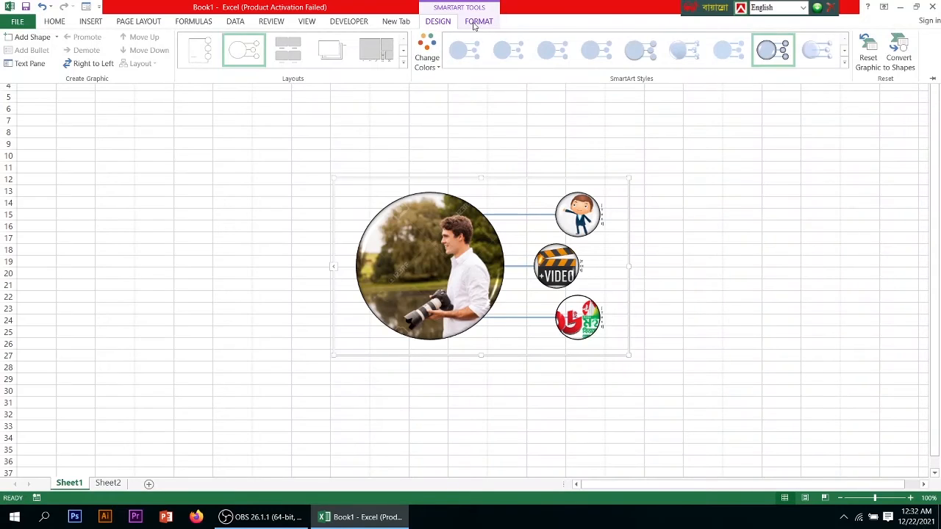
Step: Fill the SmartArt graphic's background with the light-brown wood-grain texture
click(474, 24)
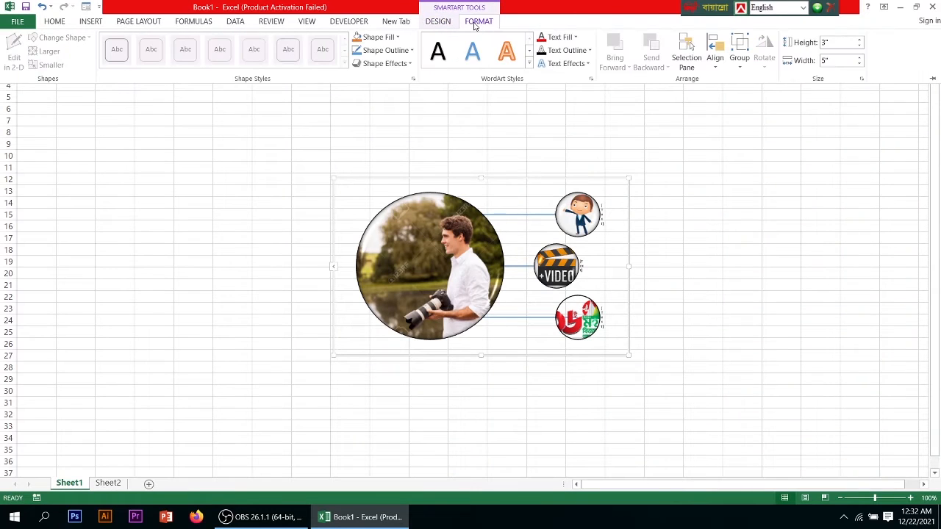
click(397, 37)
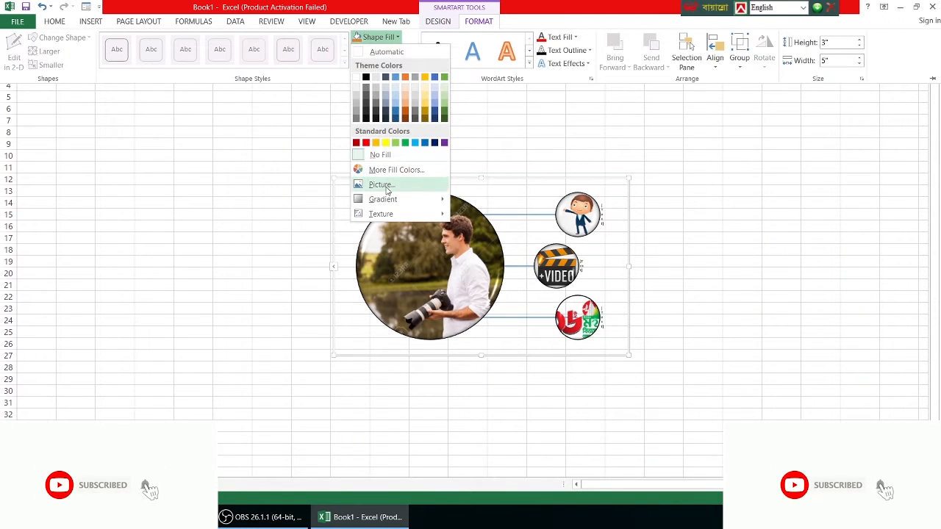
mouse_move(388, 199)
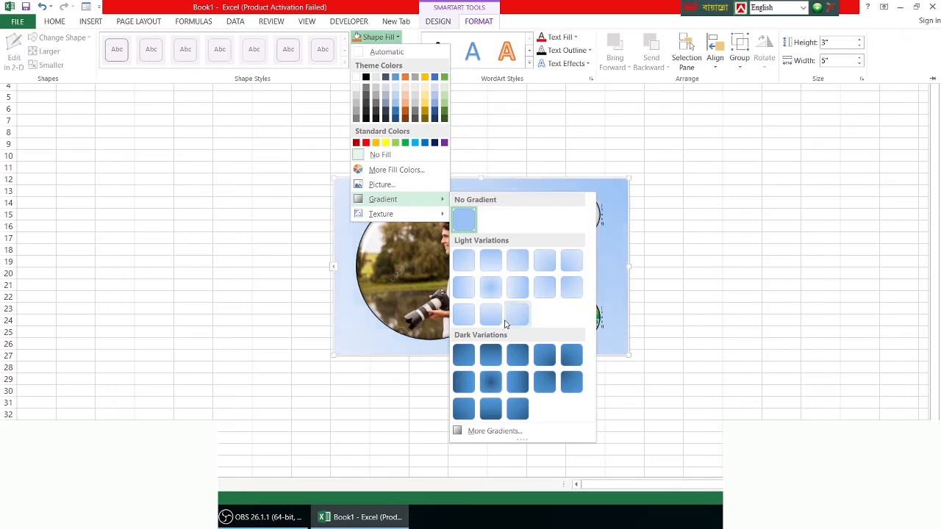
mouse_move(392, 220)
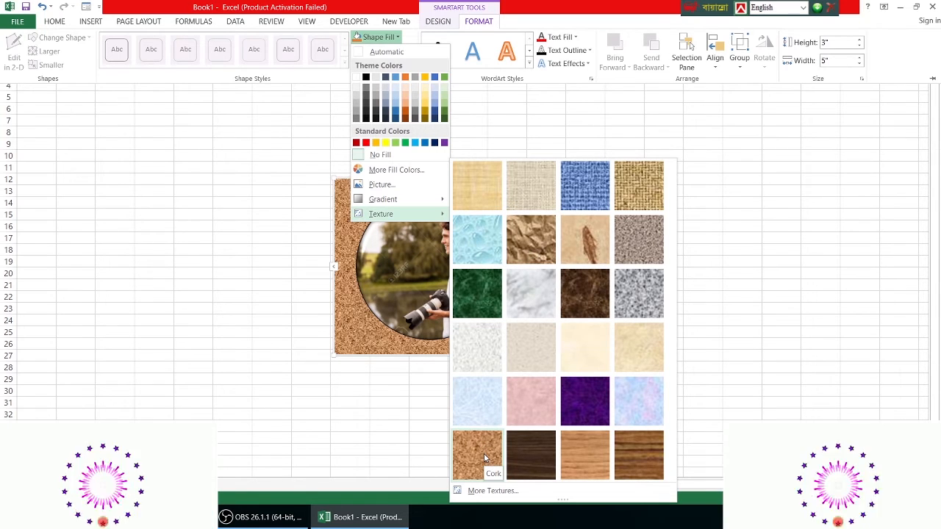
click(597, 462)
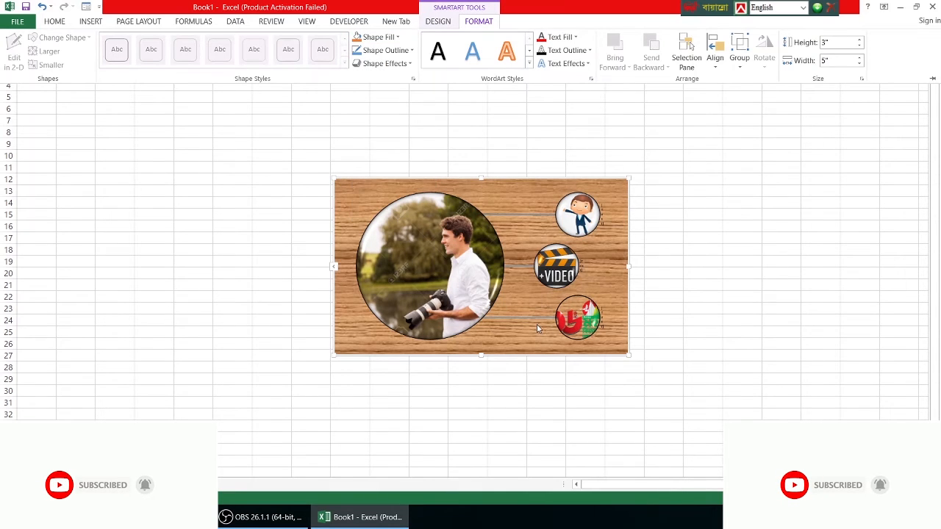
Step: Review the outline options and the reflection, soft-edge and 3-D rotation effects available for the SmartArt graphic's shapes
click(405, 51)
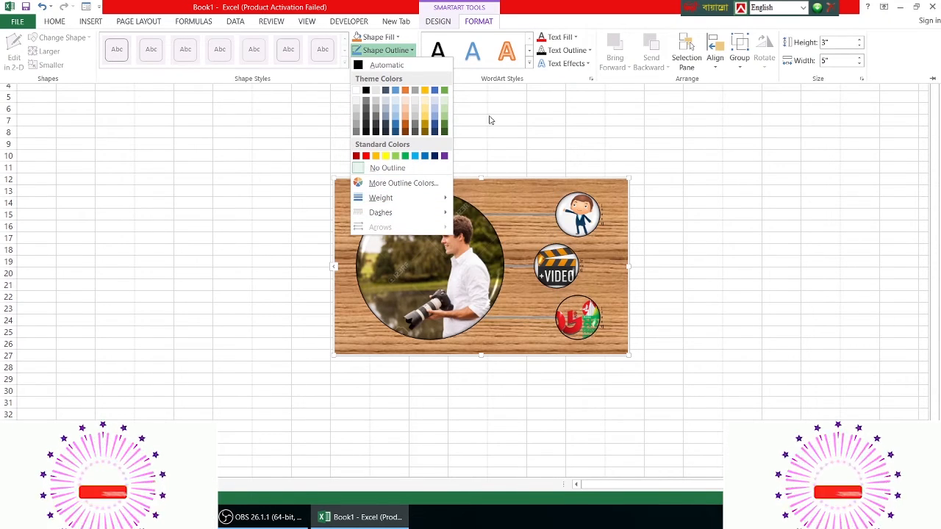
click(386, 50)
click(397, 64)
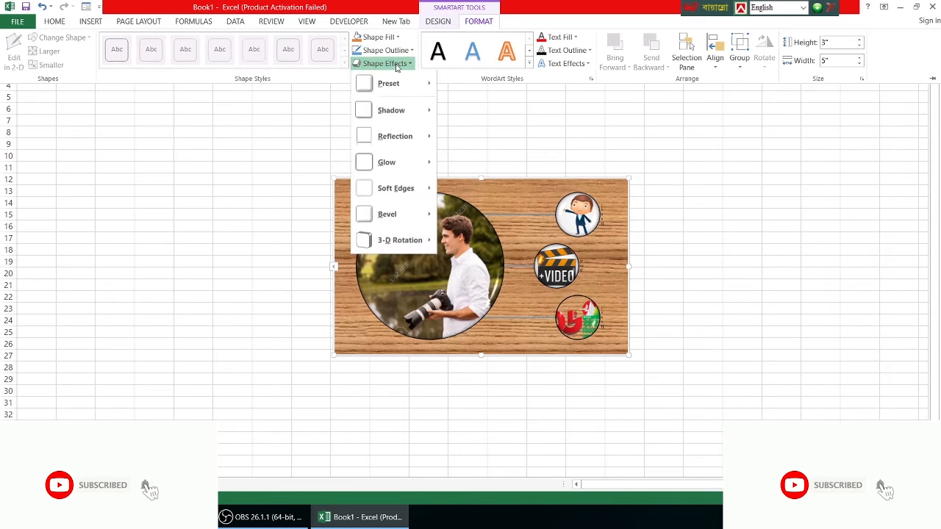
mouse_move(390, 145)
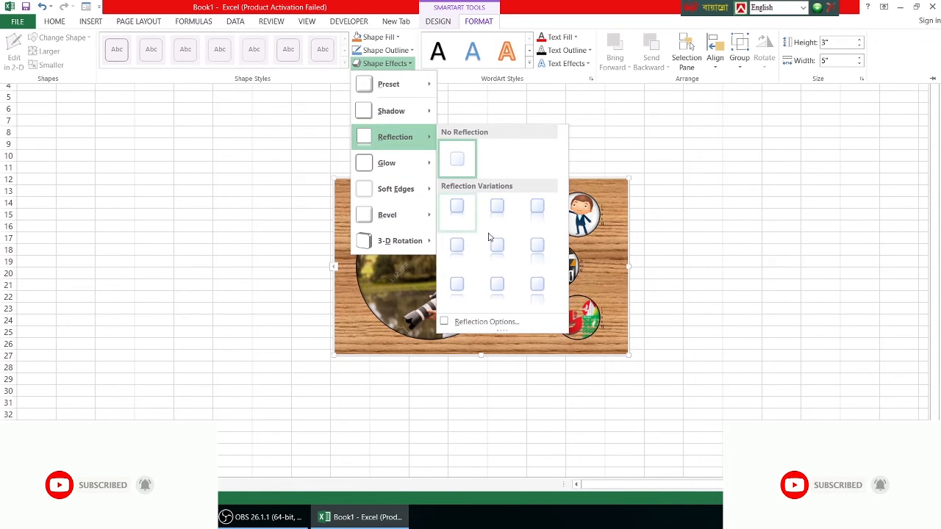
mouse_move(402, 174)
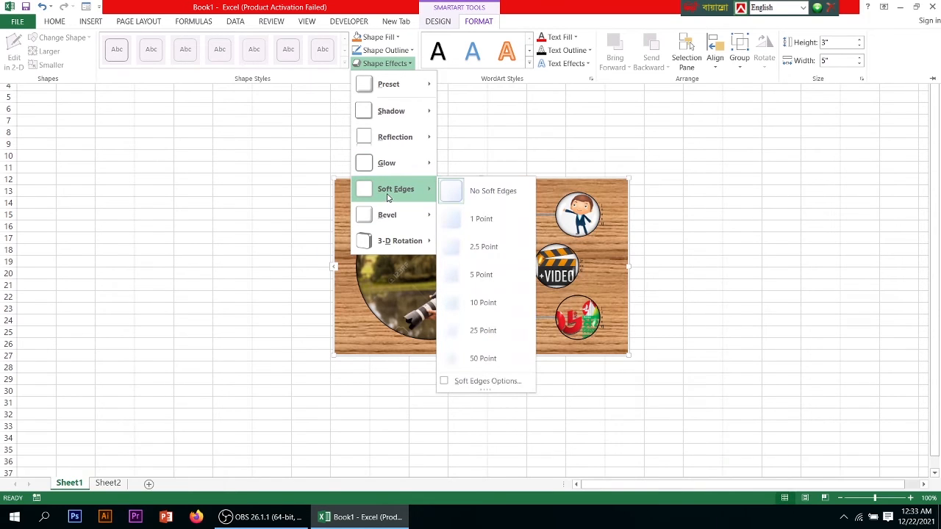
mouse_move(406, 243)
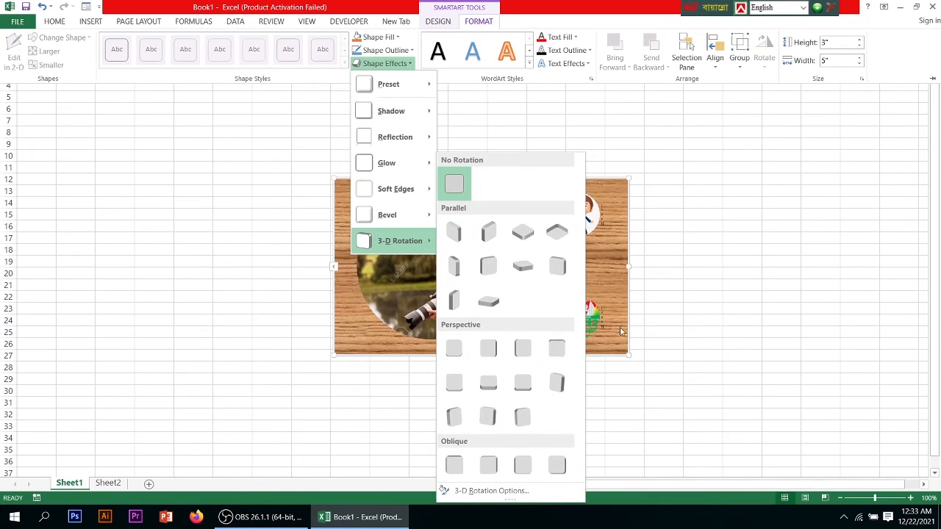
click(669, 238)
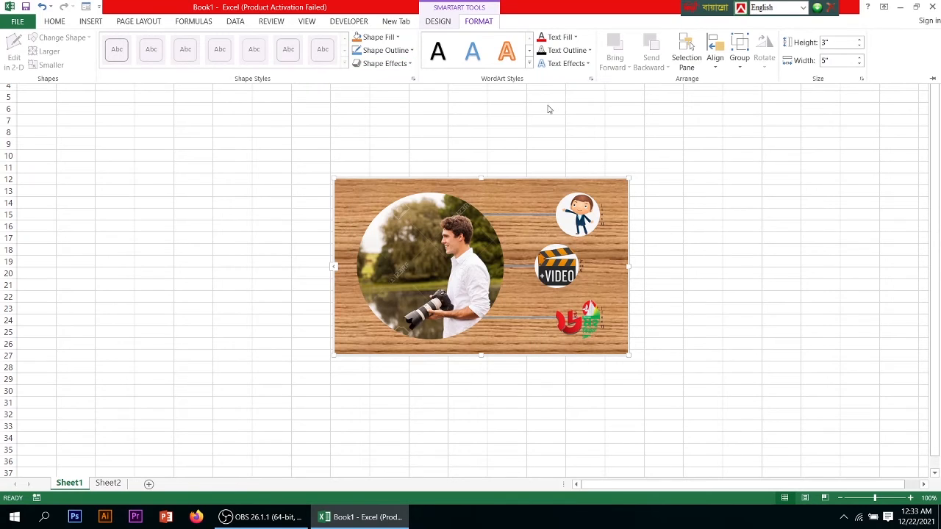
Step: Review the text fill, text outline weight and text reflection options available for the SmartArt graphic's text
click(559, 37)
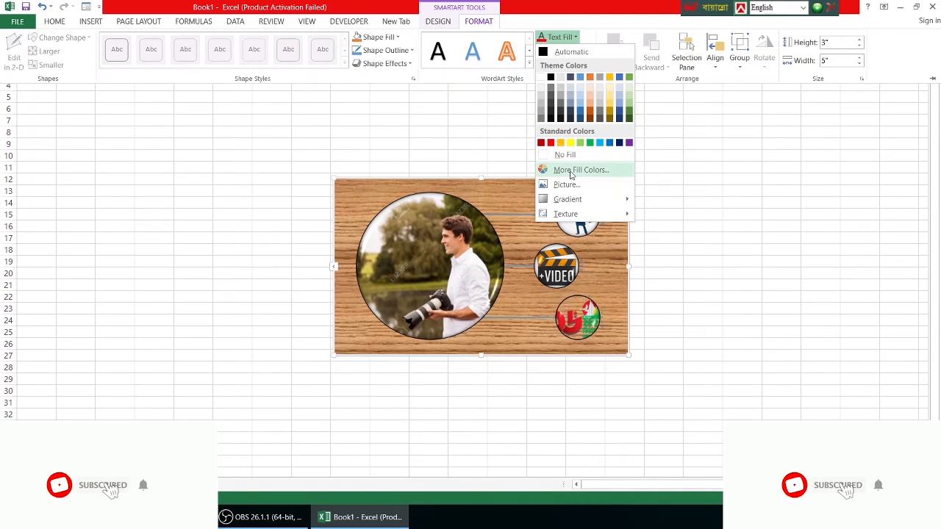
click(558, 36)
click(570, 52)
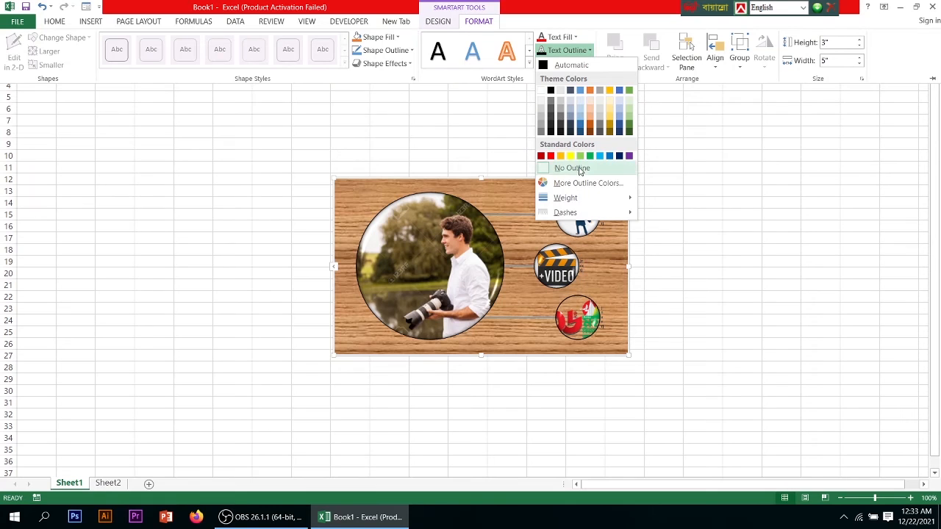
mouse_move(580, 200)
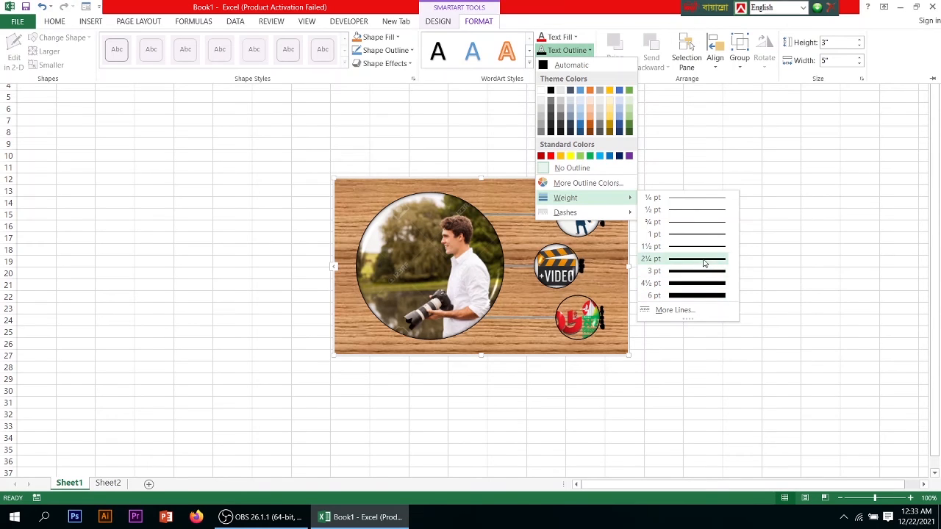
click(567, 50)
click(567, 63)
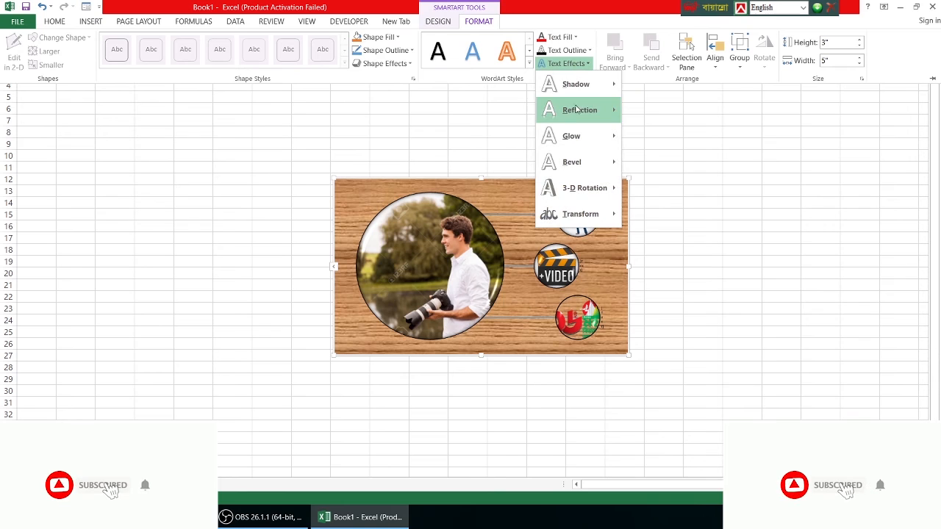
mouse_move(578, 122)
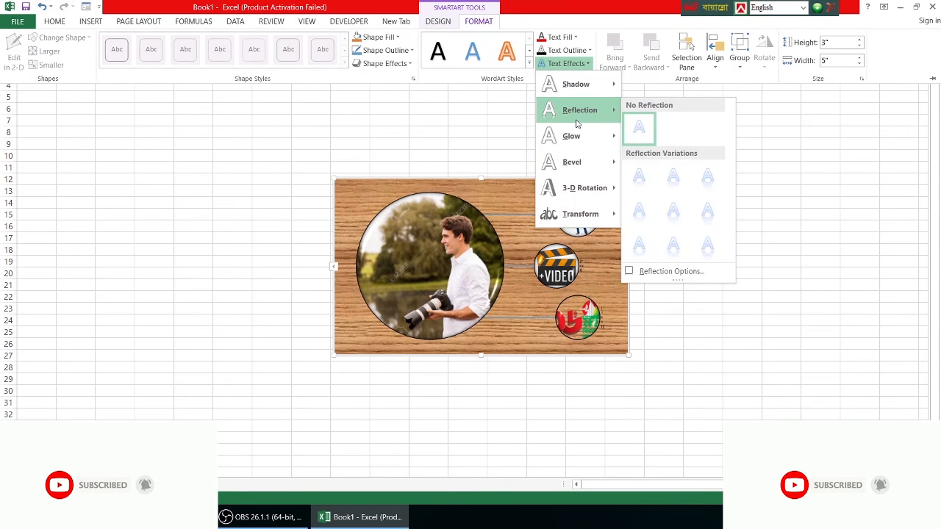